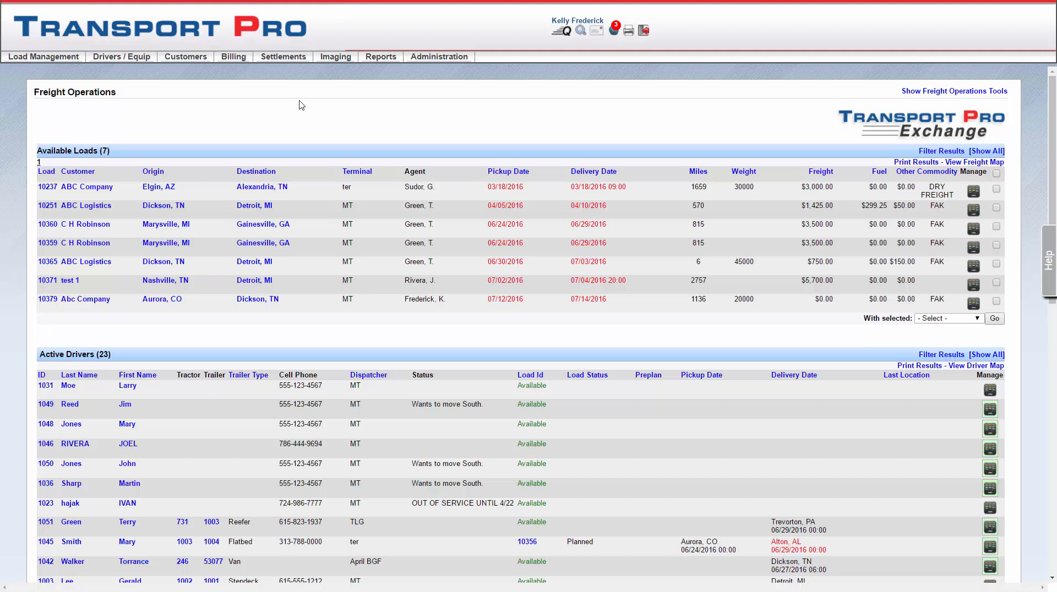
Step: Open the recurring settlements management page and start adding a new recurring settlement
click(284, 60)
mouse_move(341, 77)
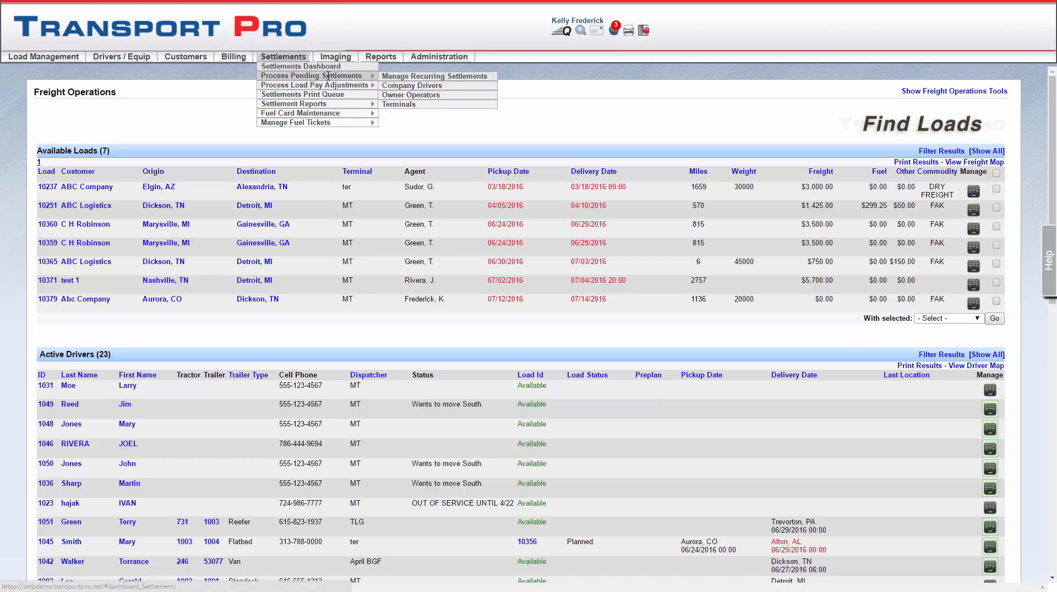
click(405, 79)
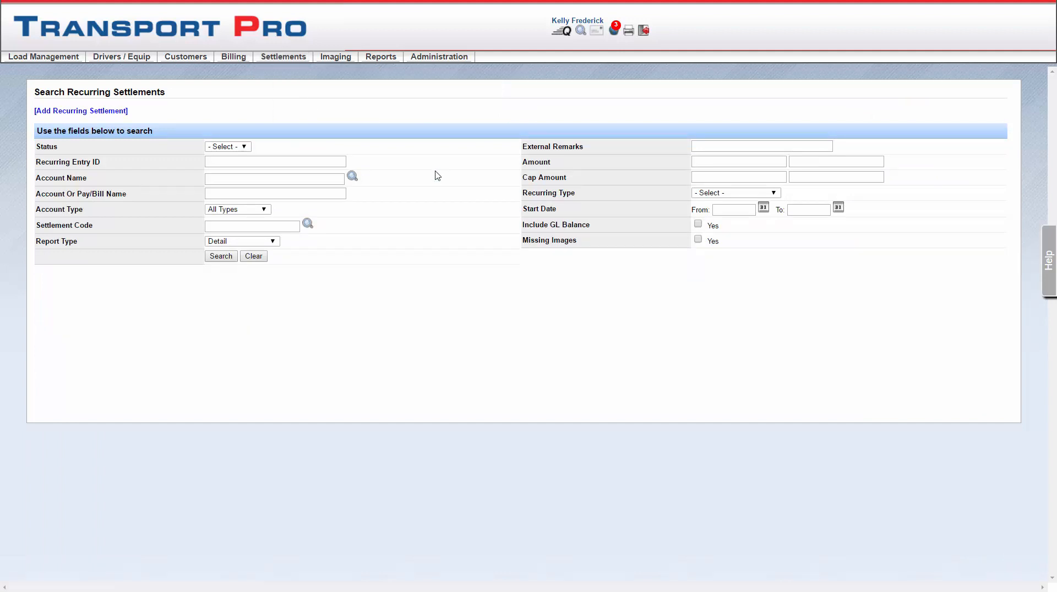
click(114, 112)
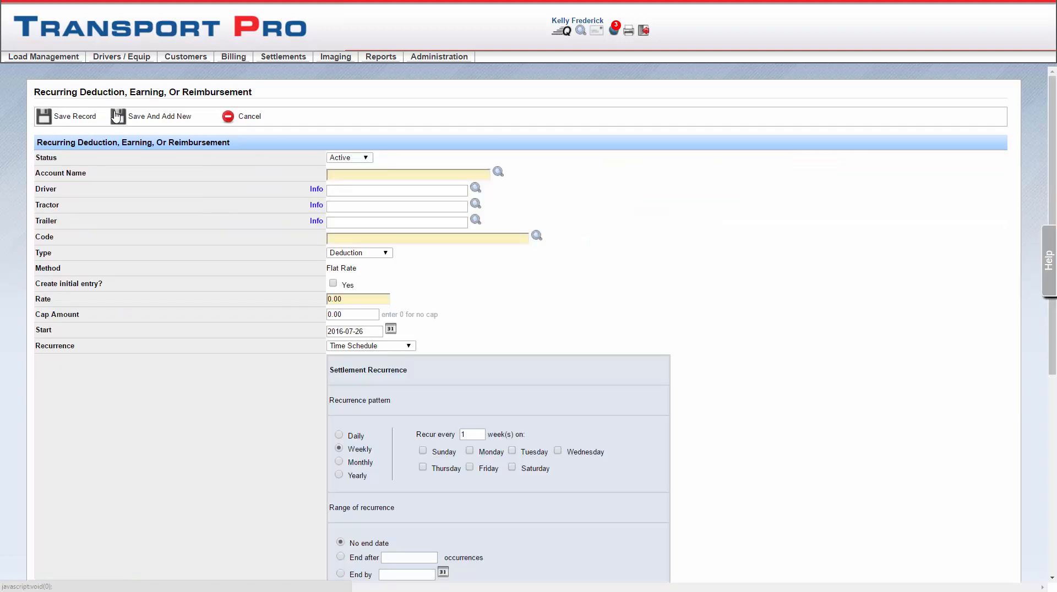
Step: Set the entry's status to Active and choose an owner account from the account names matching "r"
click(371, 162)
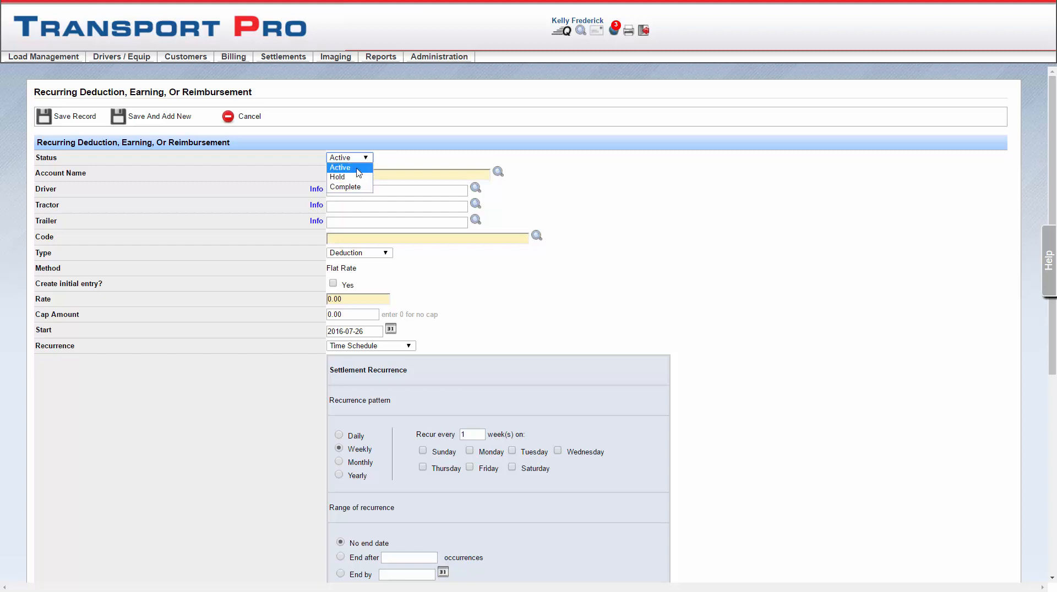
click(357, 169)
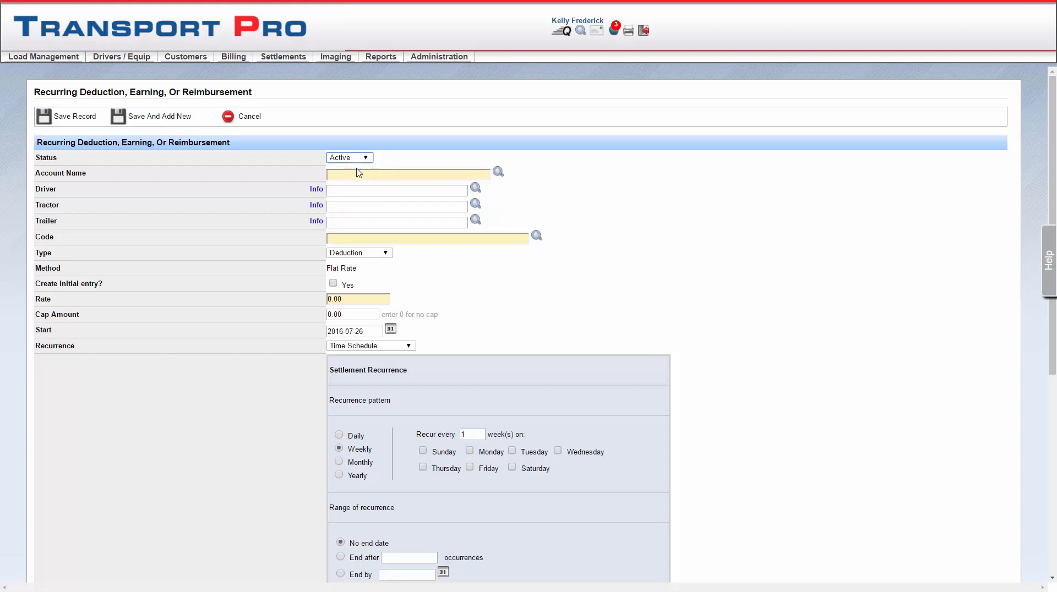
click(389, 174)
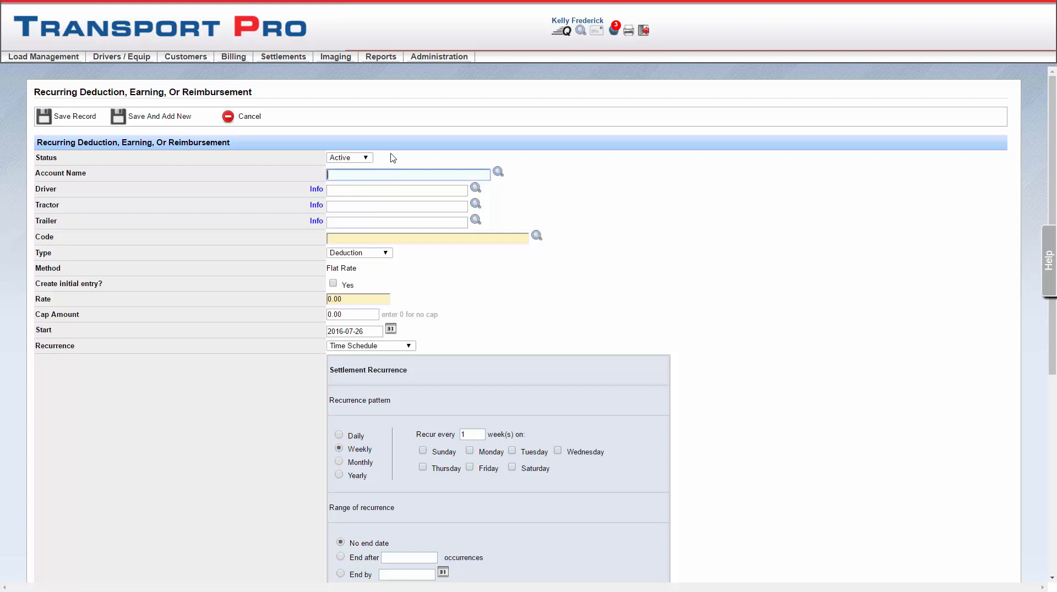
text(r)
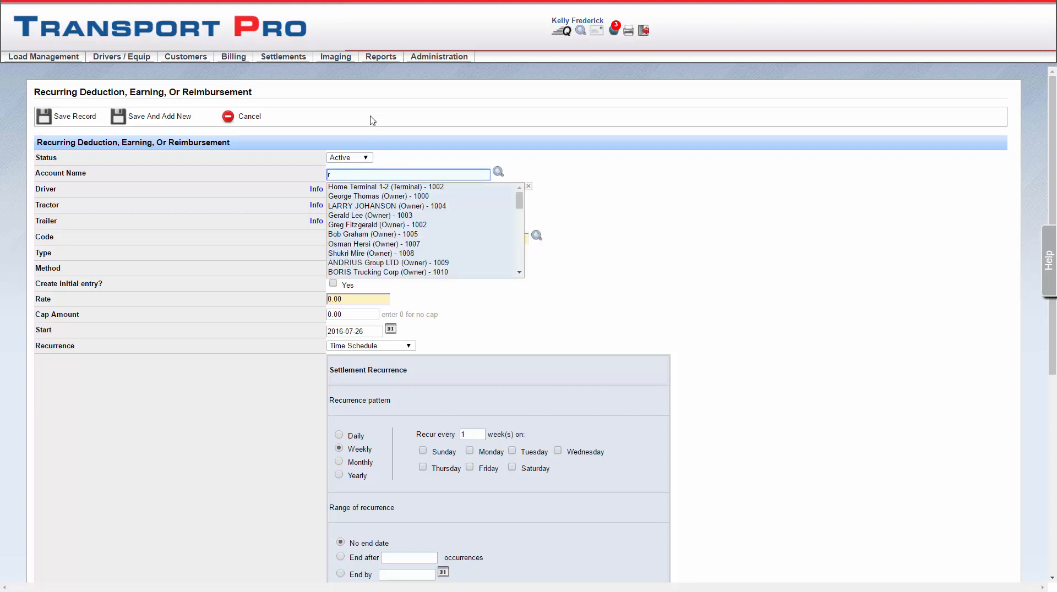
click(397, 207)
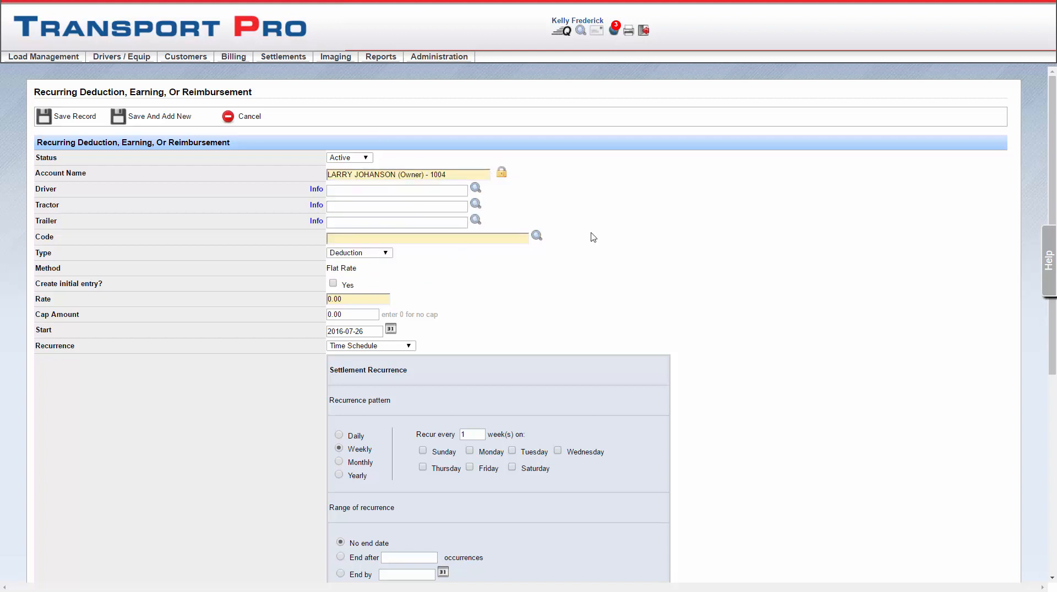
Step: Assign a driver from the names matching "r" and choose tractor 1005, the 2013 Kenworth
click(419, 190)
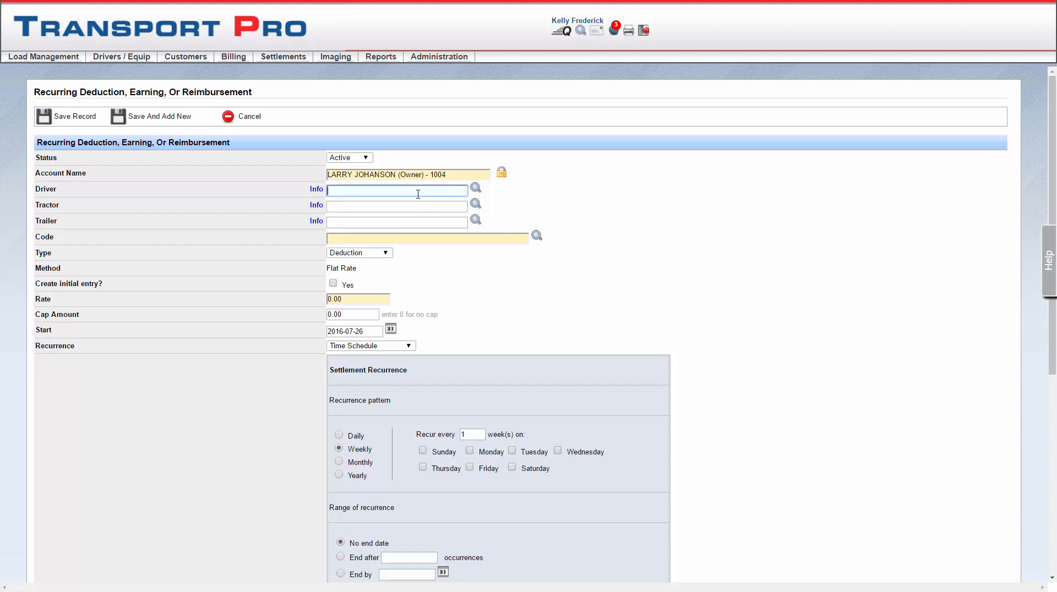
text(r)
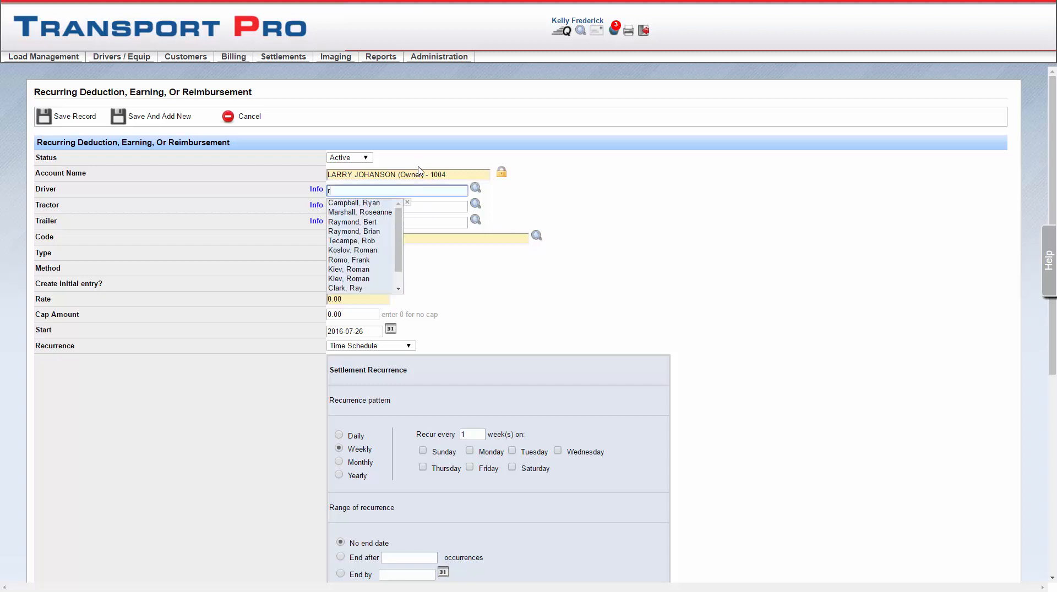
click(364, 222)
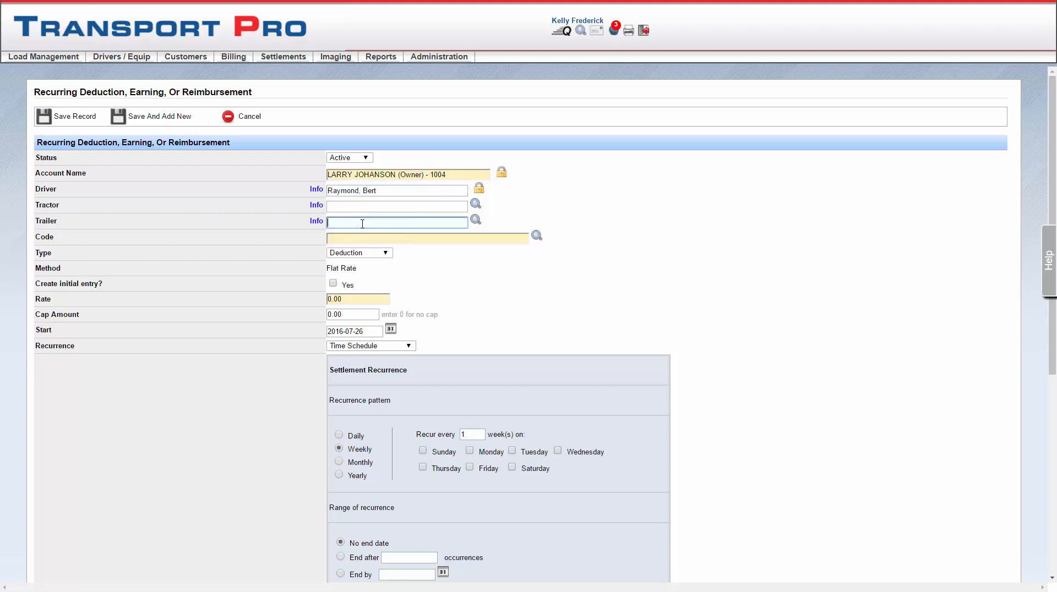
click(361, 208)
text(1)
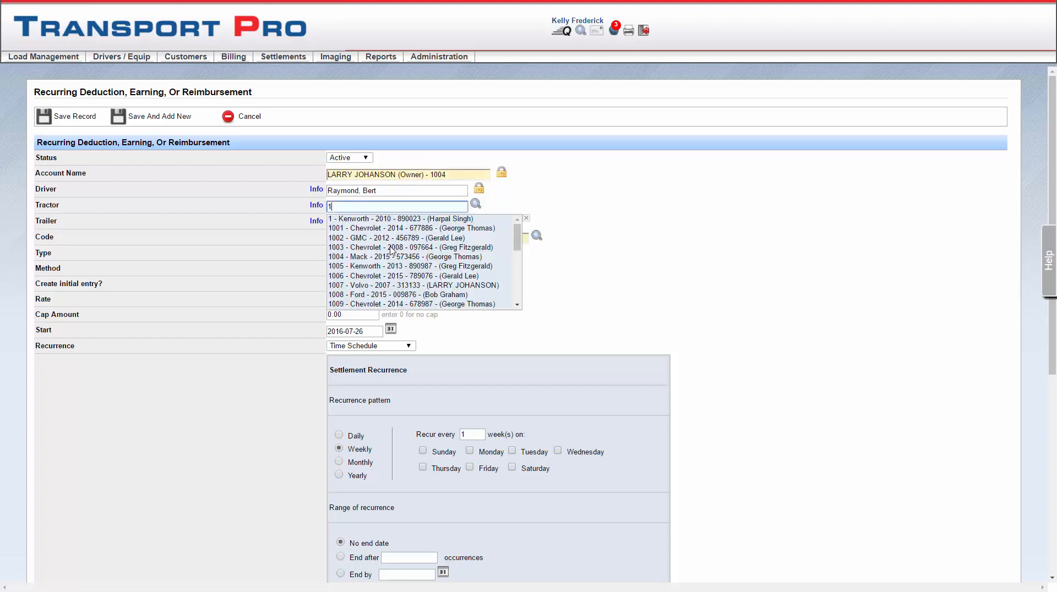
click(390, 268)
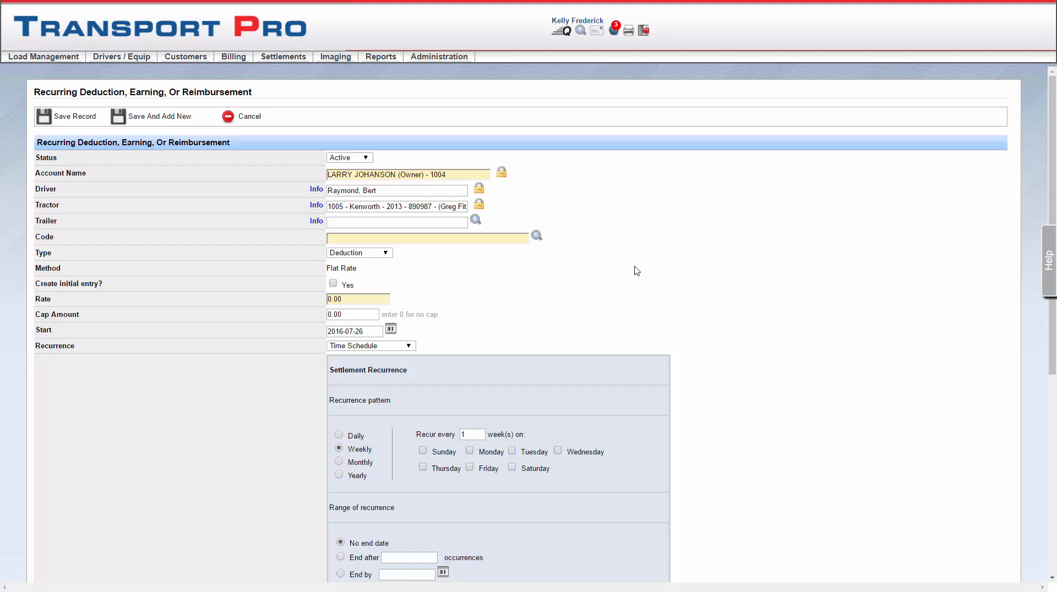
Step: Set the settlement code to LOA Loan / Deduction / 0 Flat Rate and keep the type as Deduction
click(472, 242)
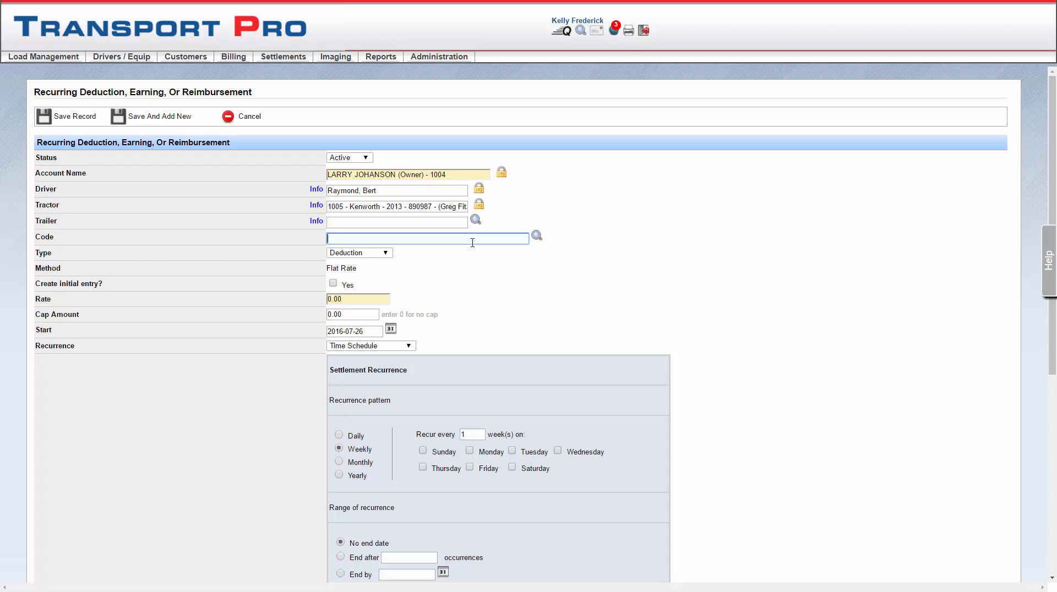
text(lo)
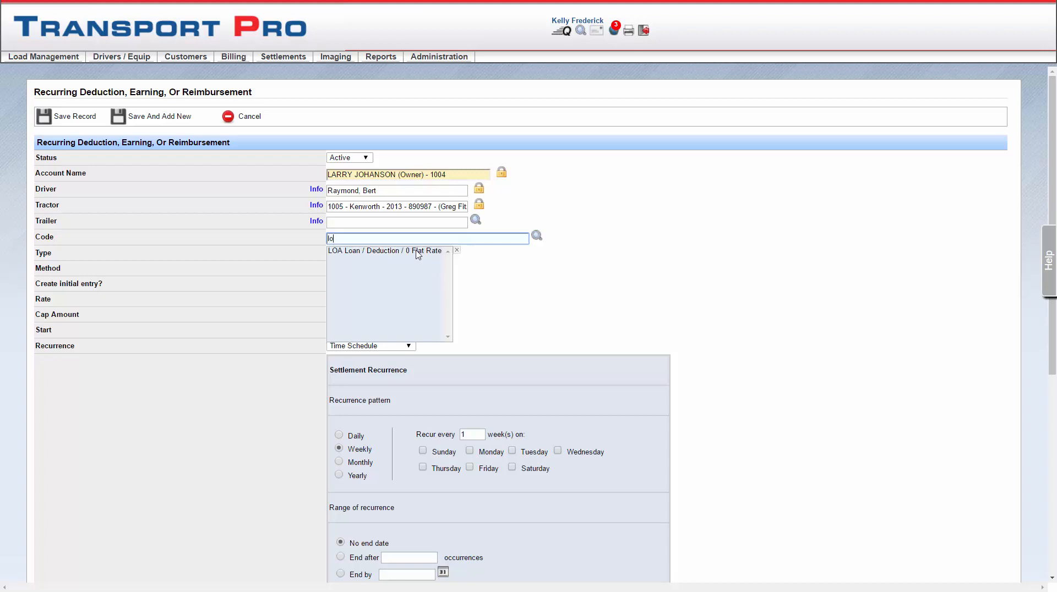
click(417, 252)
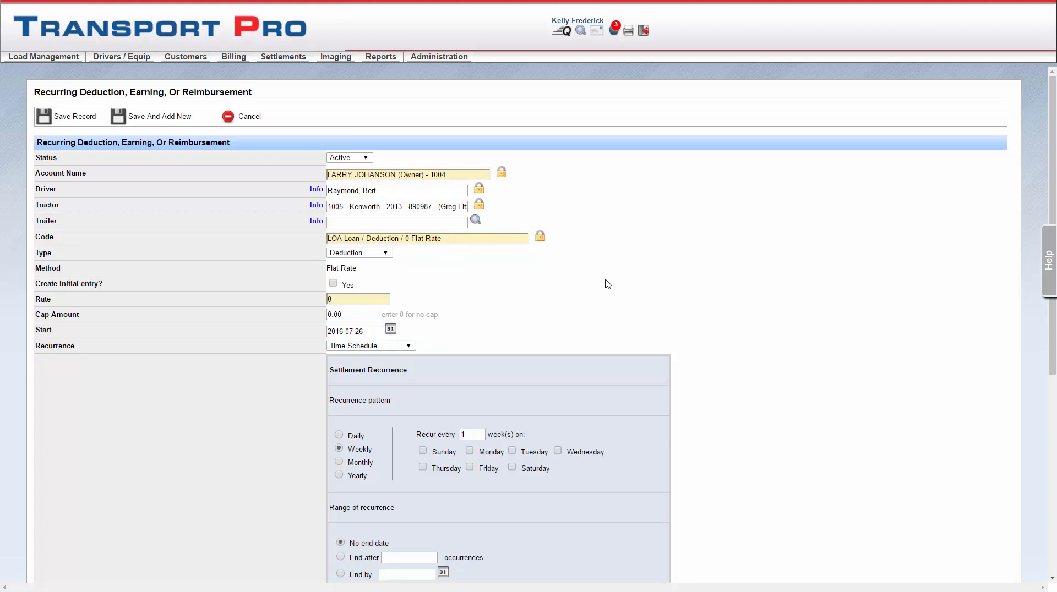
click(388, 259)
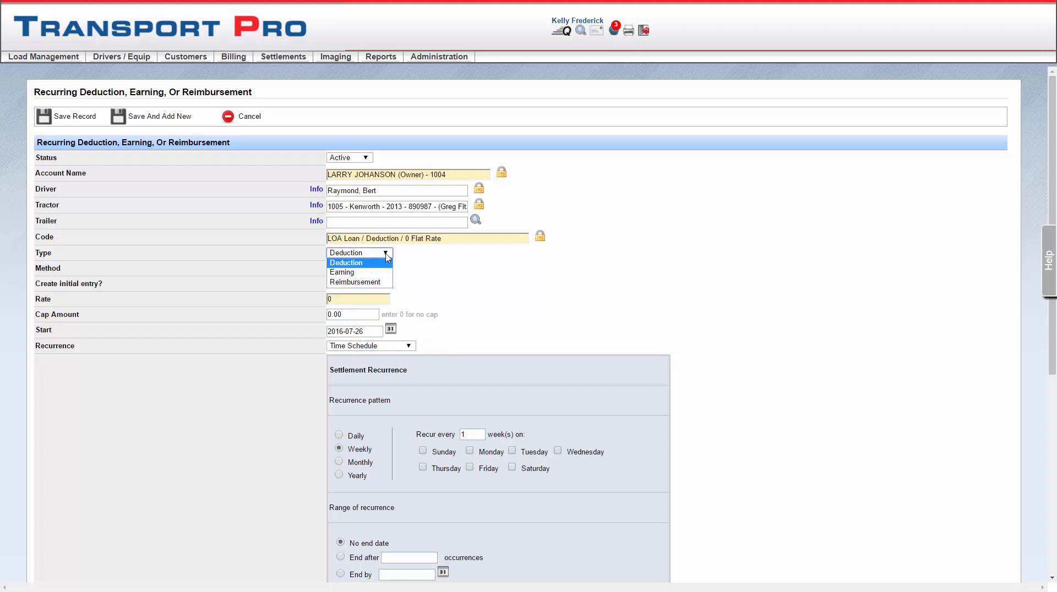
click(388, 256)
click(387, 257)
click(410, 258)
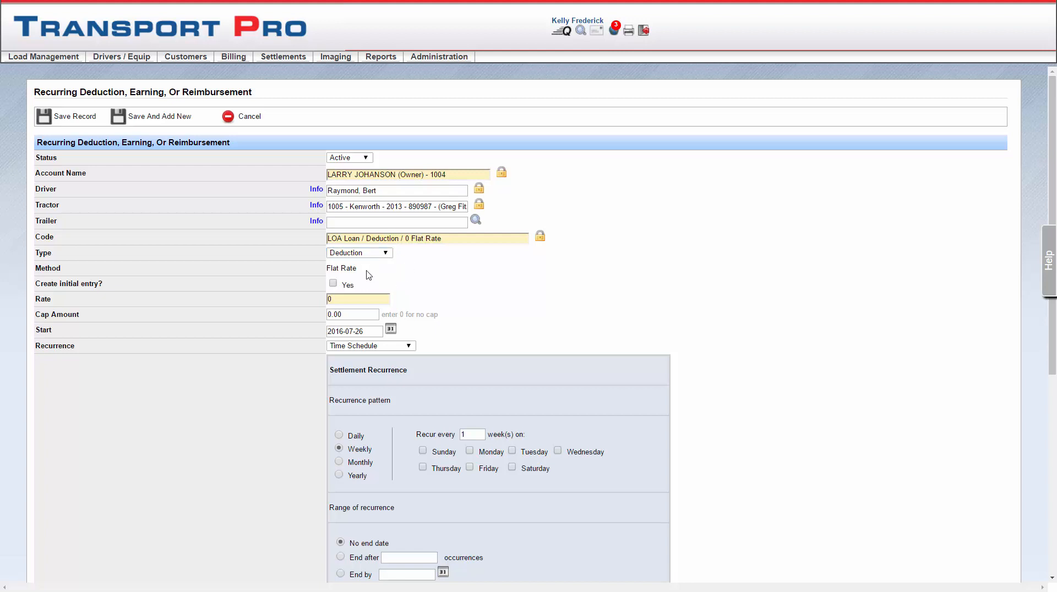
Step: Set the flat rate to 250 with a cap amount of 2500, and enable creating an initial entry
drag(360, 269, 329, 268)
click(401, 273)
click(337, 299)
text(250)
click(439, 296)
click(335, 286)
drag(368, 315, 324, 316)
text(2500)
click(492, 315)
Step: Keep the Time Schedule recurrence, view the daily, monthly and yearly pattern options, and select the weekly pattern
click(410, 346)
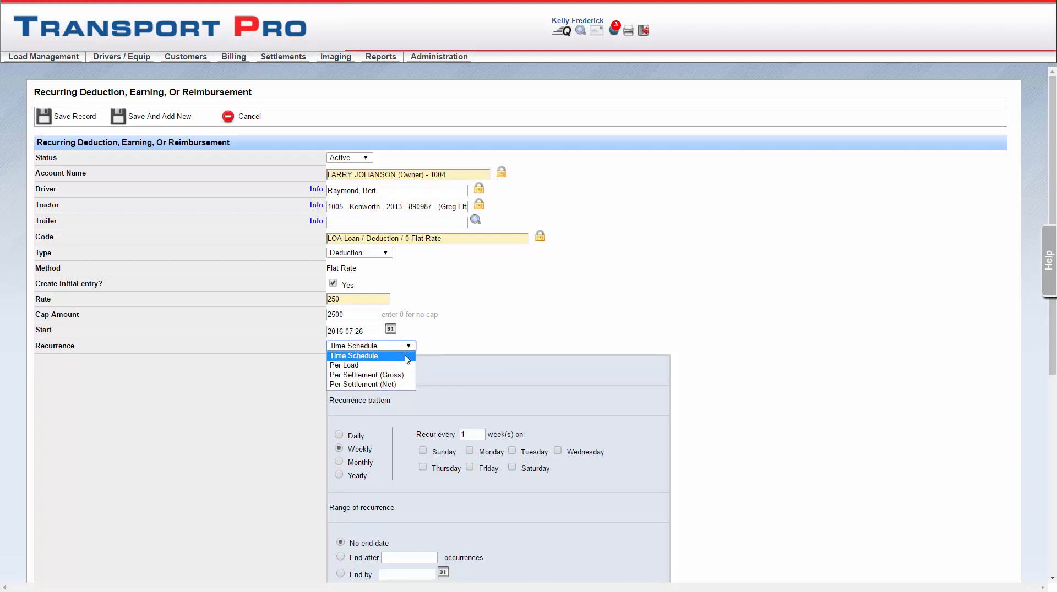
click(405, 357)
scroll(749, 378, down, 1)
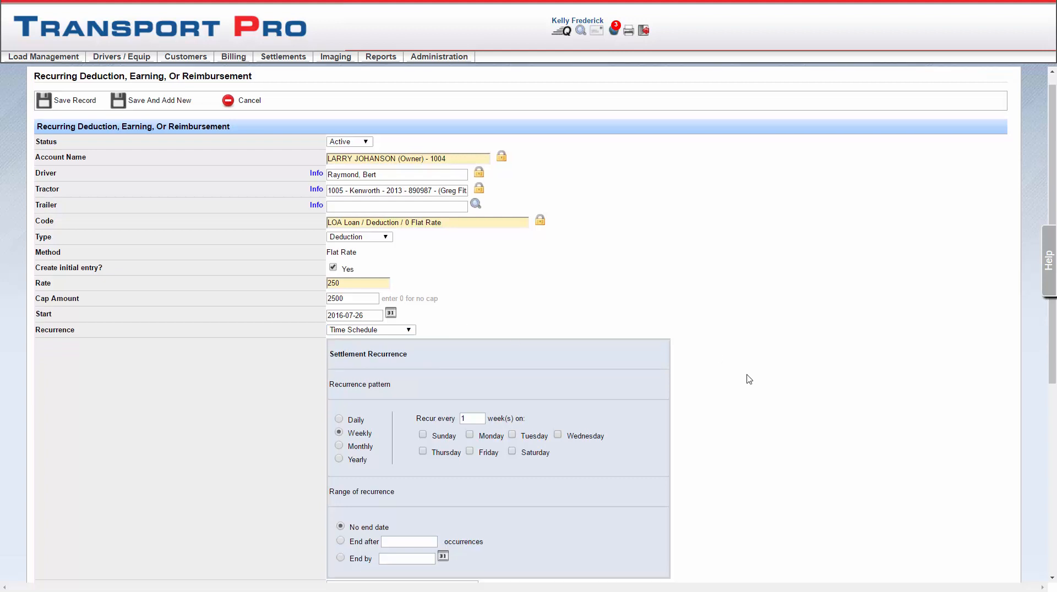
scroll(749, 379, down, 2)
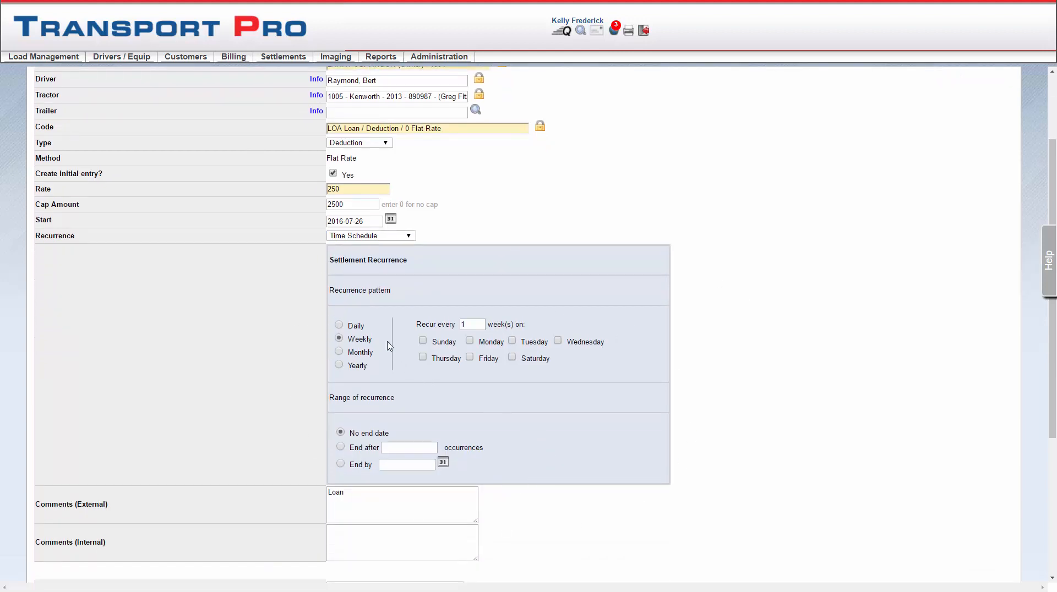
click(339, 326)
click(339, 339)
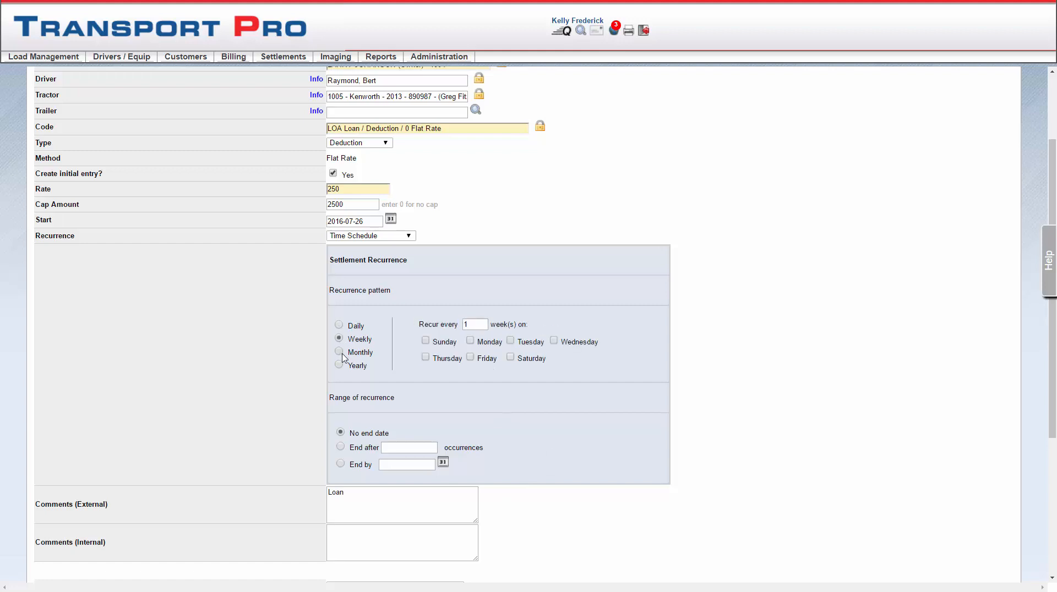
click(339, 352)
click(340, 365)
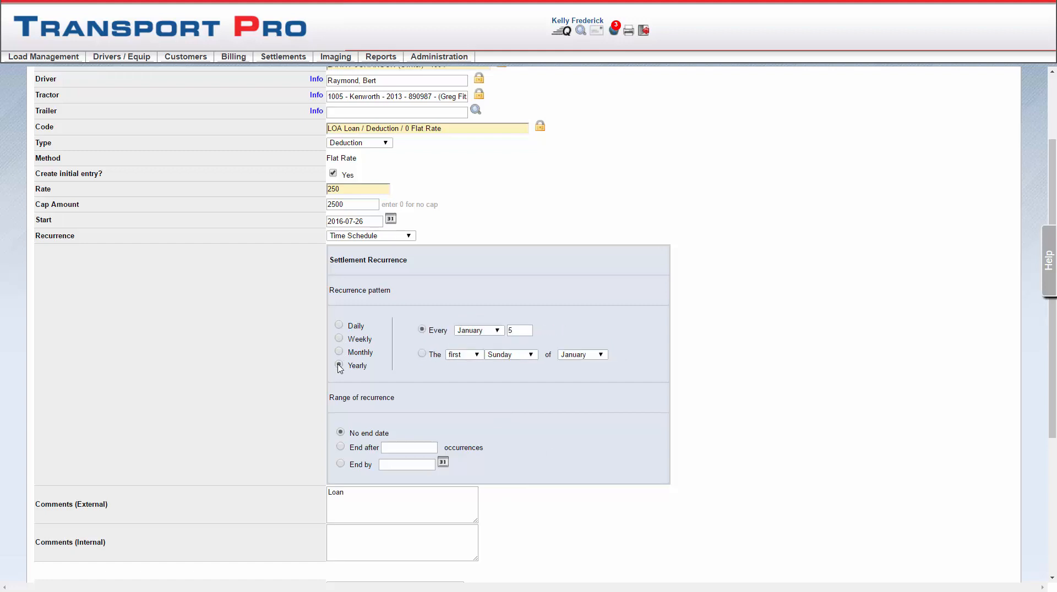
click(339, 338)
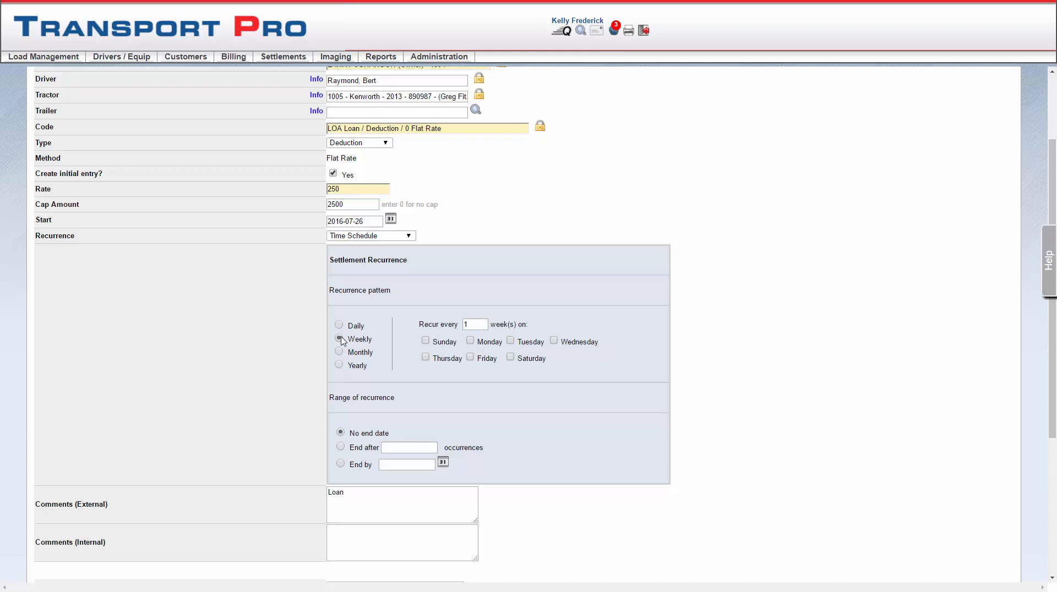
Step: Make the deduction recur every 1 week on Thursday with no end date
click(465, 327)
click(426, 358)
click(340, 448)
click(340, 433)
Step: Try the Per Load recurrence and set the recurrence to Per Settlement (Gross)
click(412, 237)
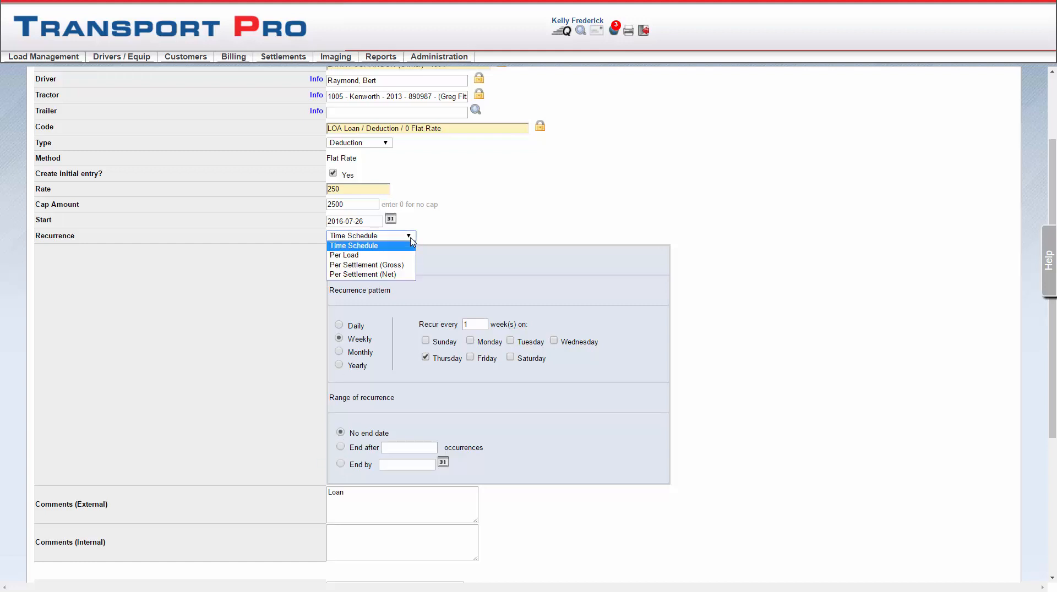
click(408, 255)
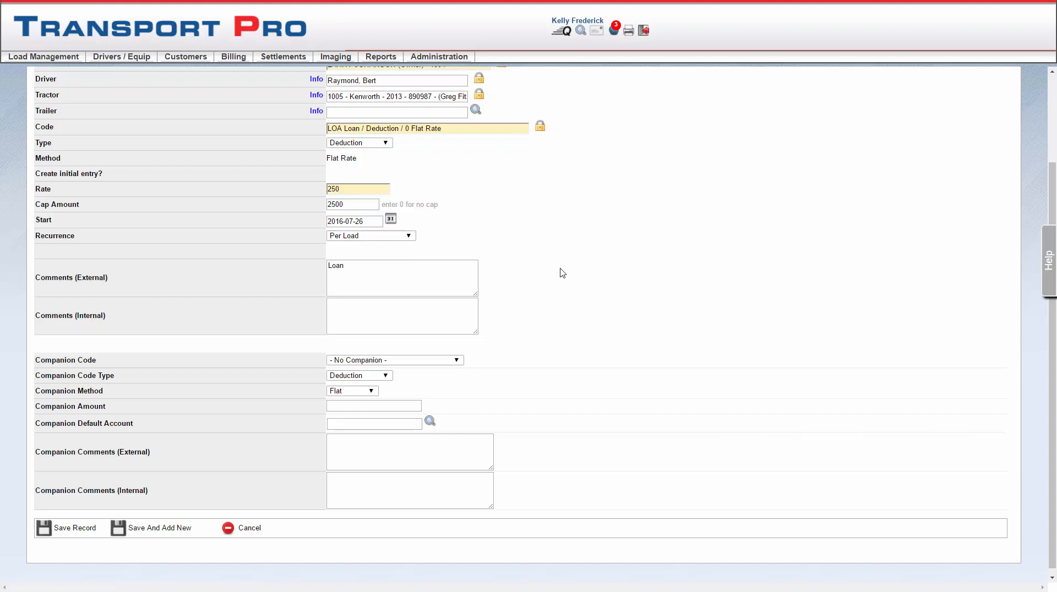
click(409, 239)
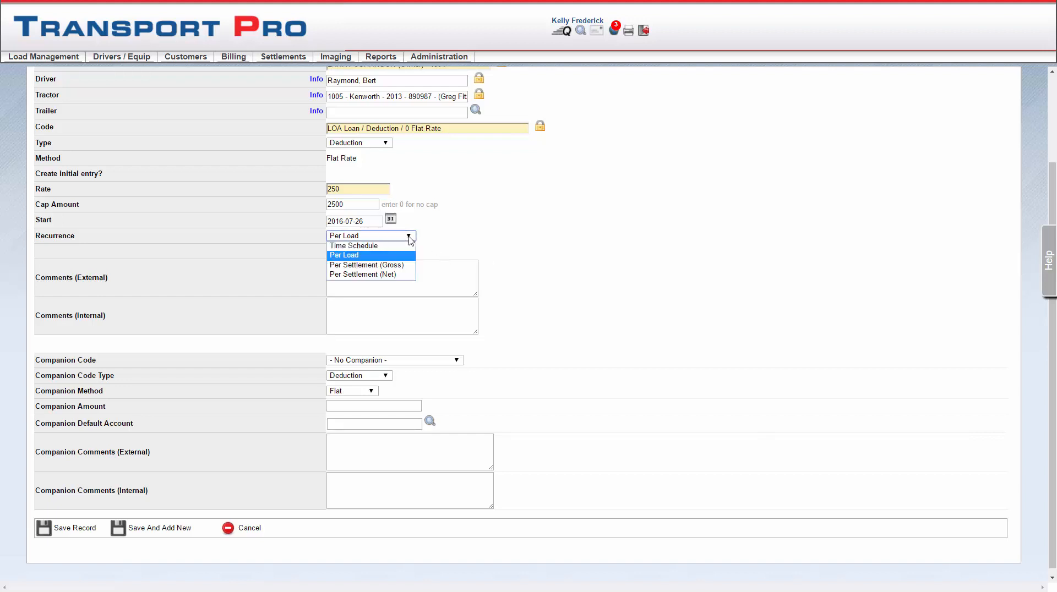
click(409, 239)
click(409, 238)
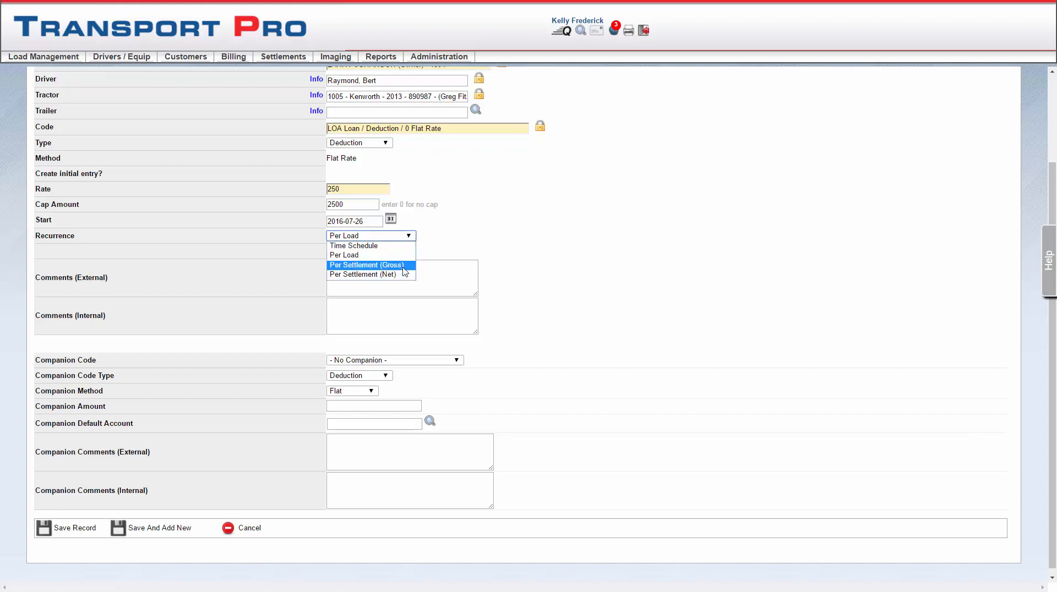
click(405, 265)
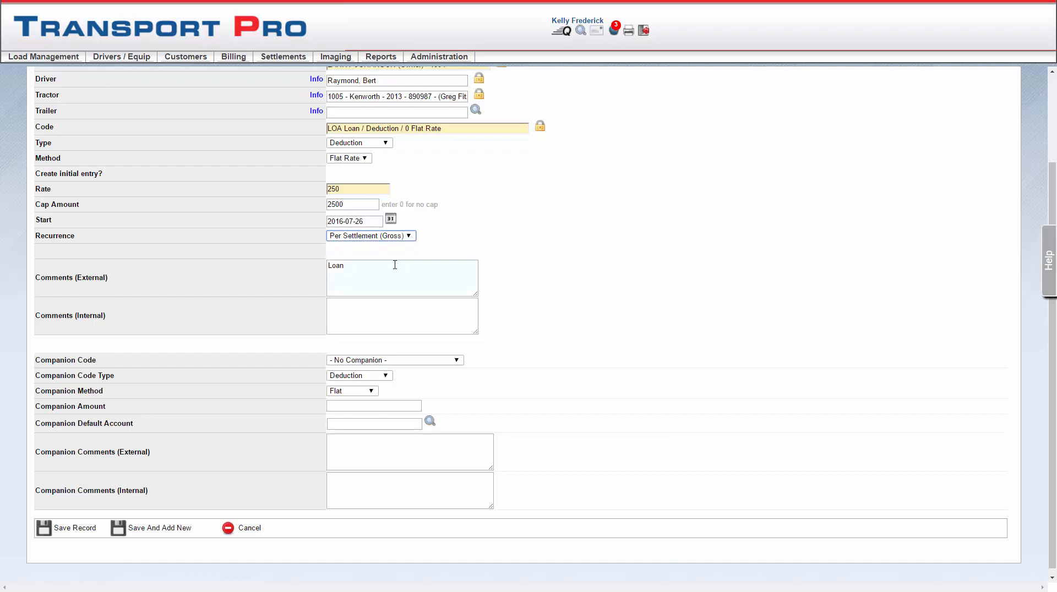
drag(373, 269, 327, 269)
click(326, 270)
click(361, 312)
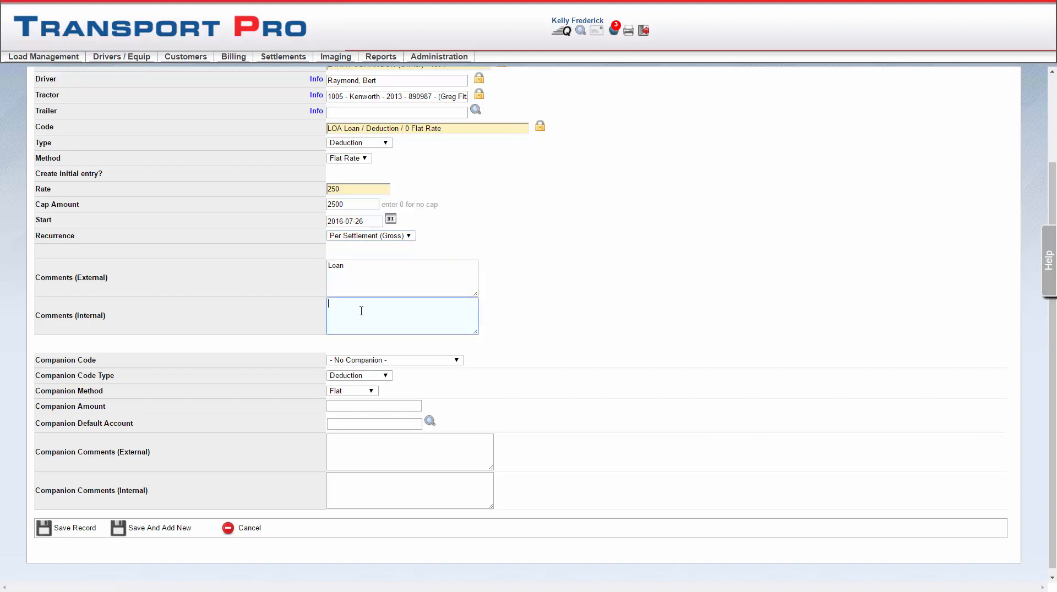
click(647, 309)
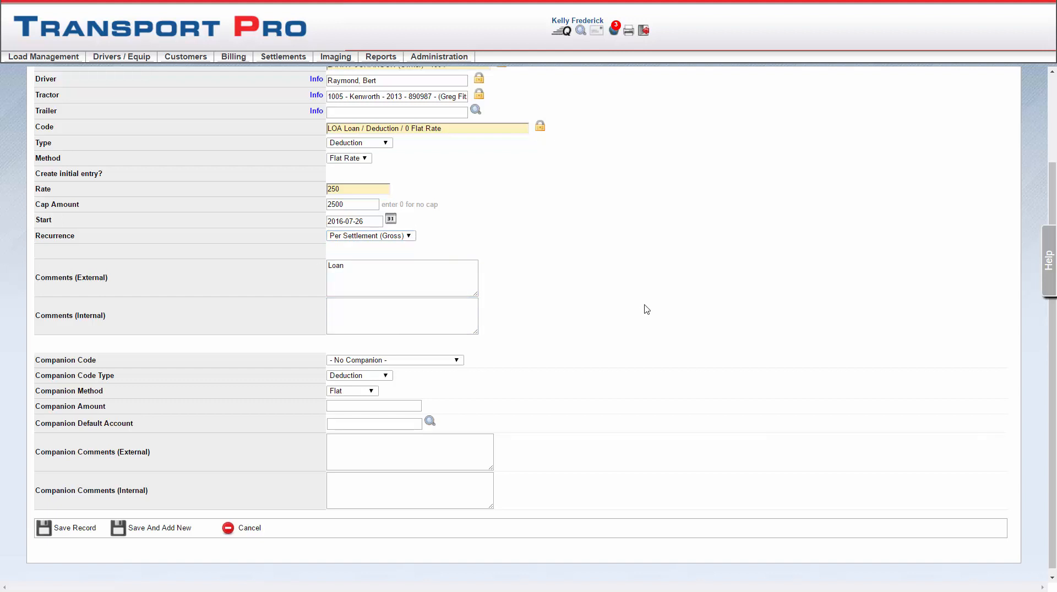
scroll(642, 333, up, 3)
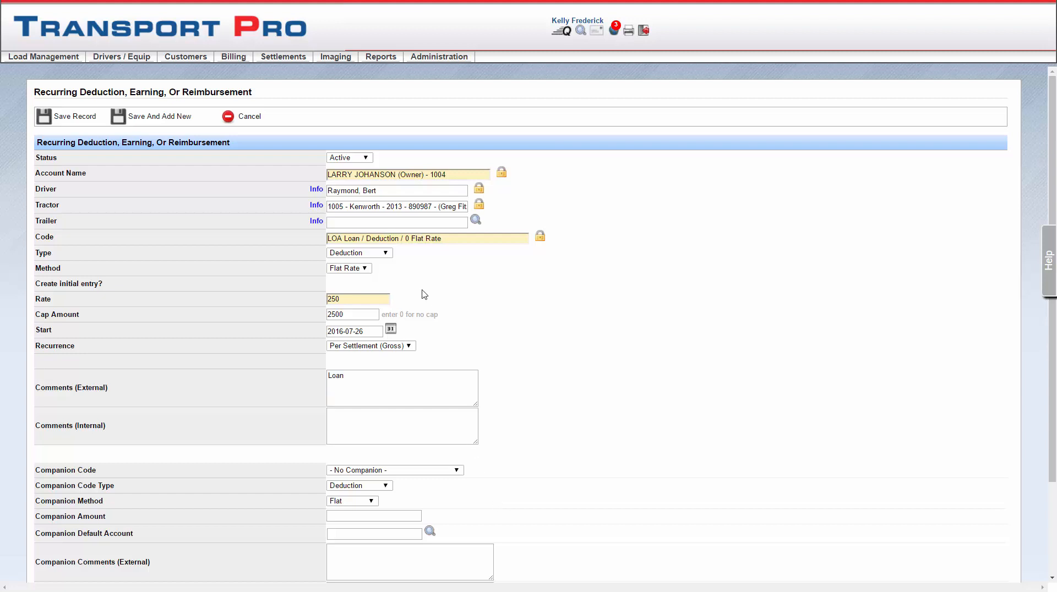
Step: Leave the entry form without saving and return to the recurring settlements search page
mouse_move(283, 57)
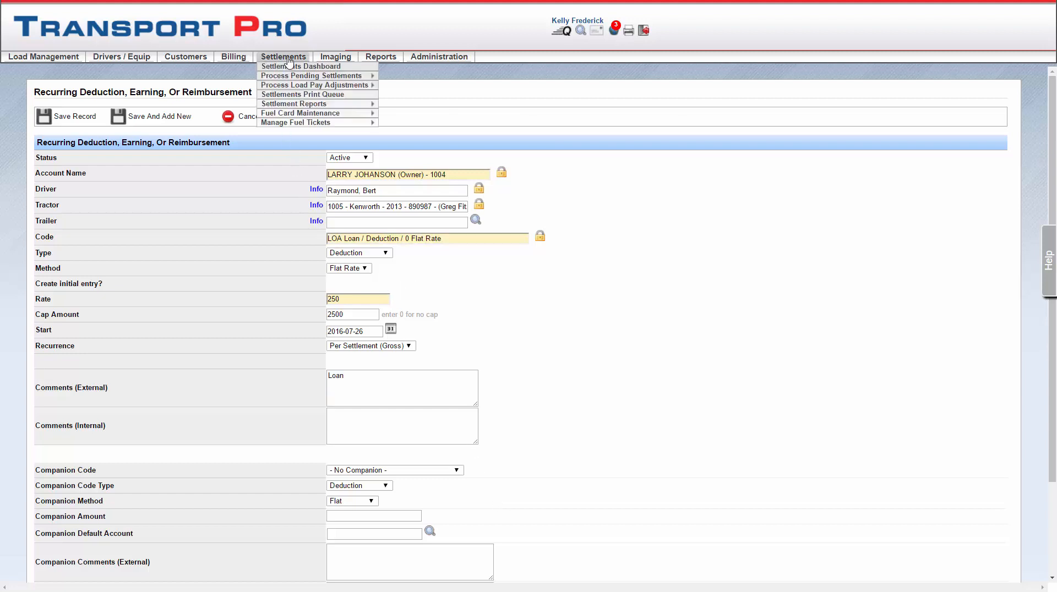
mouse_move(328, 78)
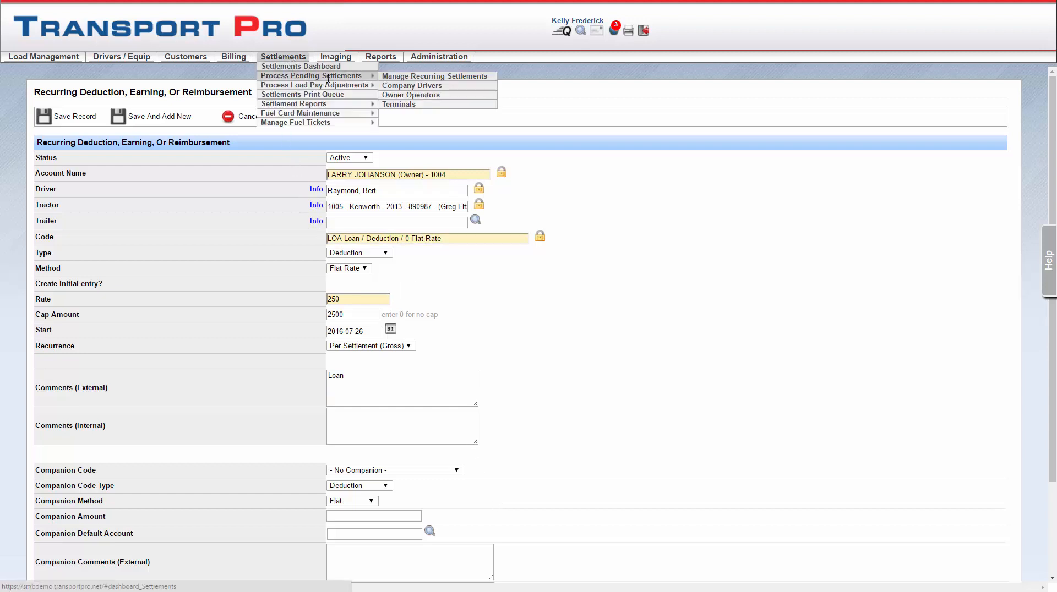
click(414, 77)
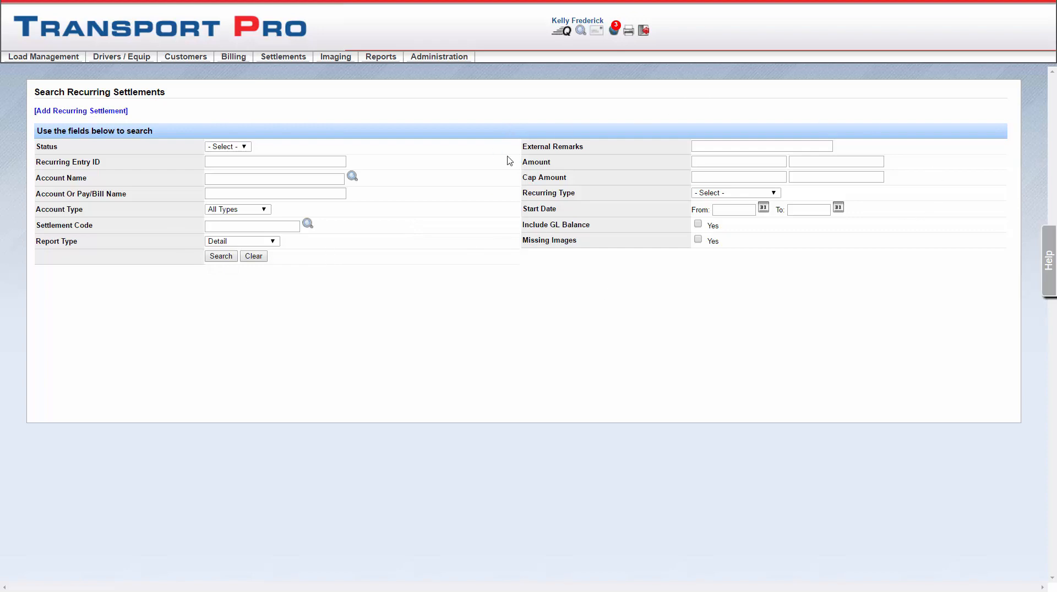
Step: Search all recurring settlements with no filters and look through the results down to the totals
click(221, 257)
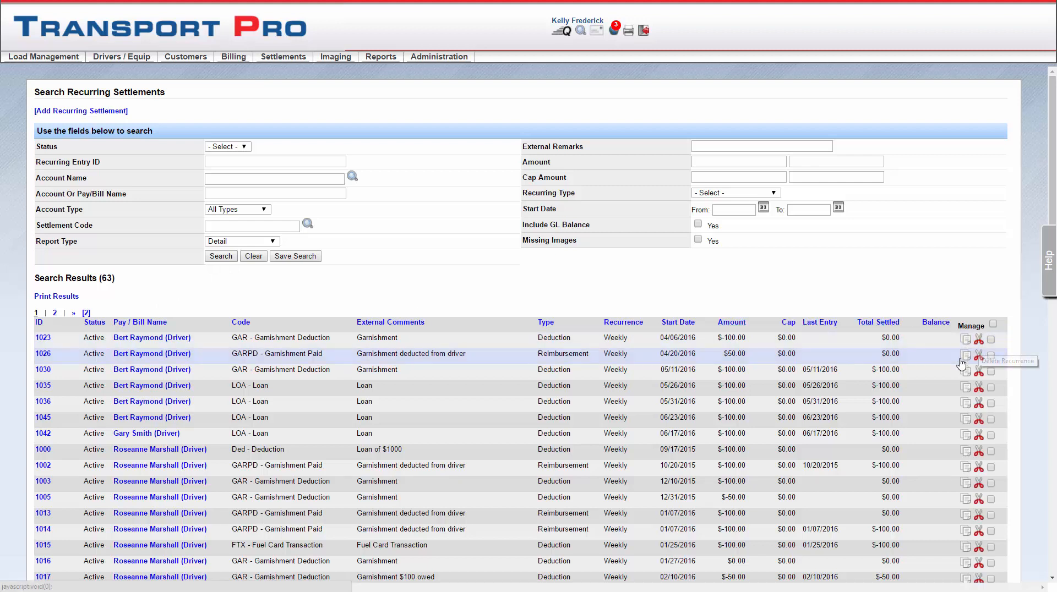
scroll(962, 364, down, 9)
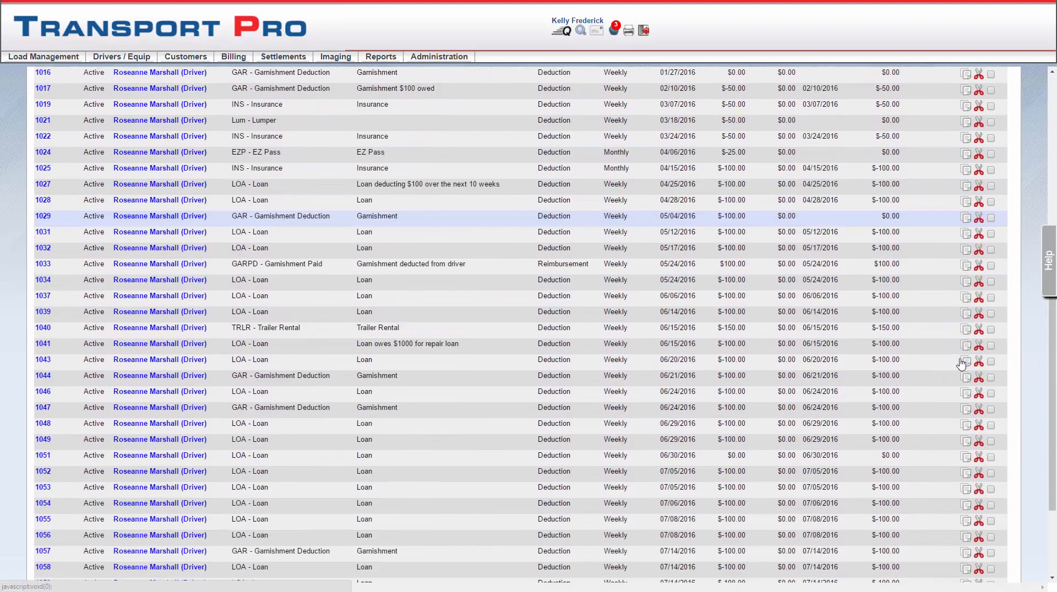
scroll(961, 364, down, 3)
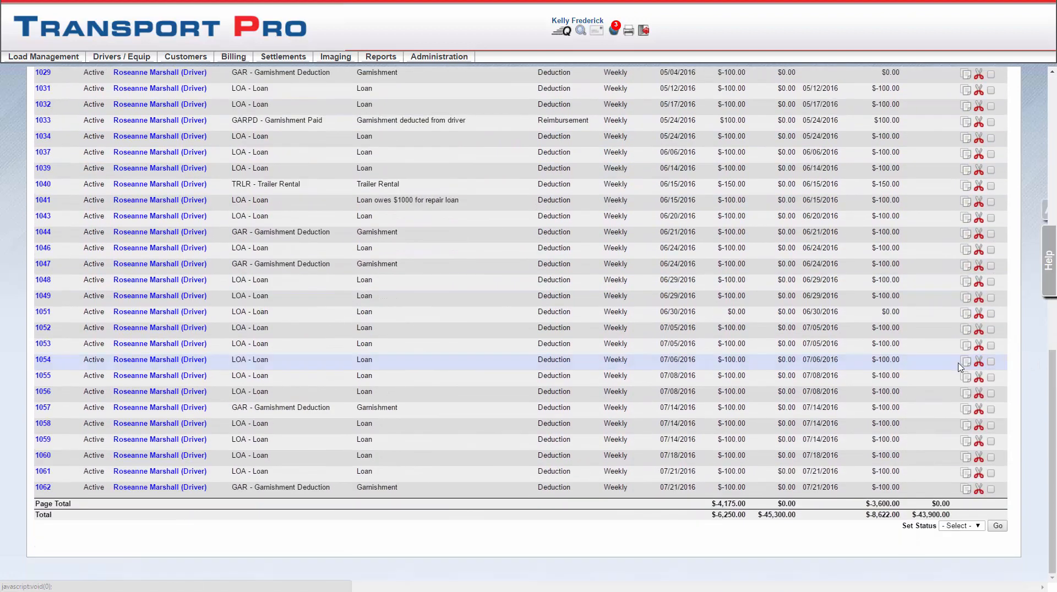
Step: Mark loan entry 1058 in the results and view the Set Status options without choosing one
click(992, 425)
click(979, 527)
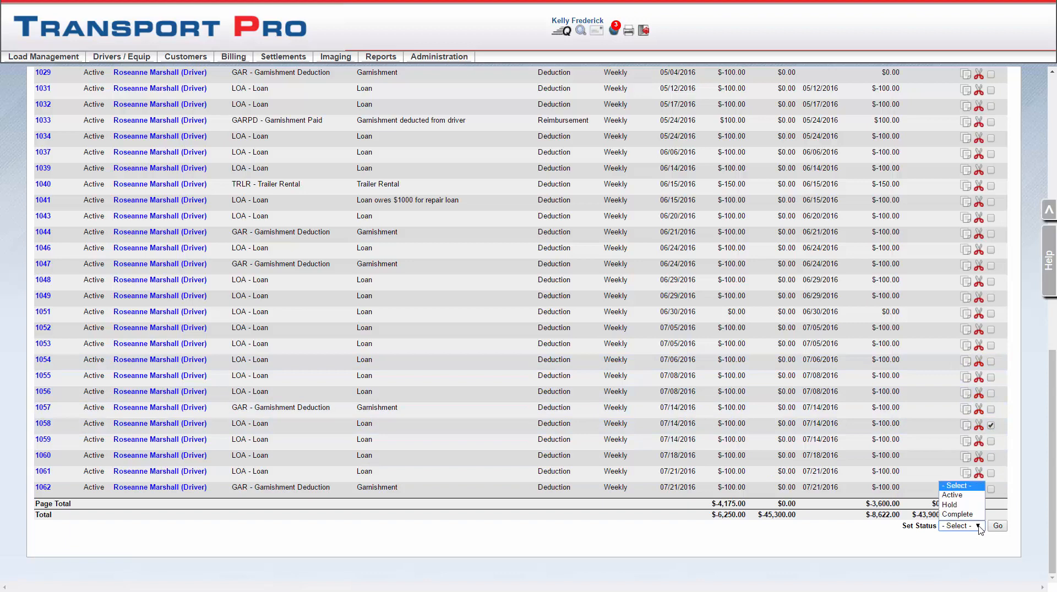
click(971, 537)
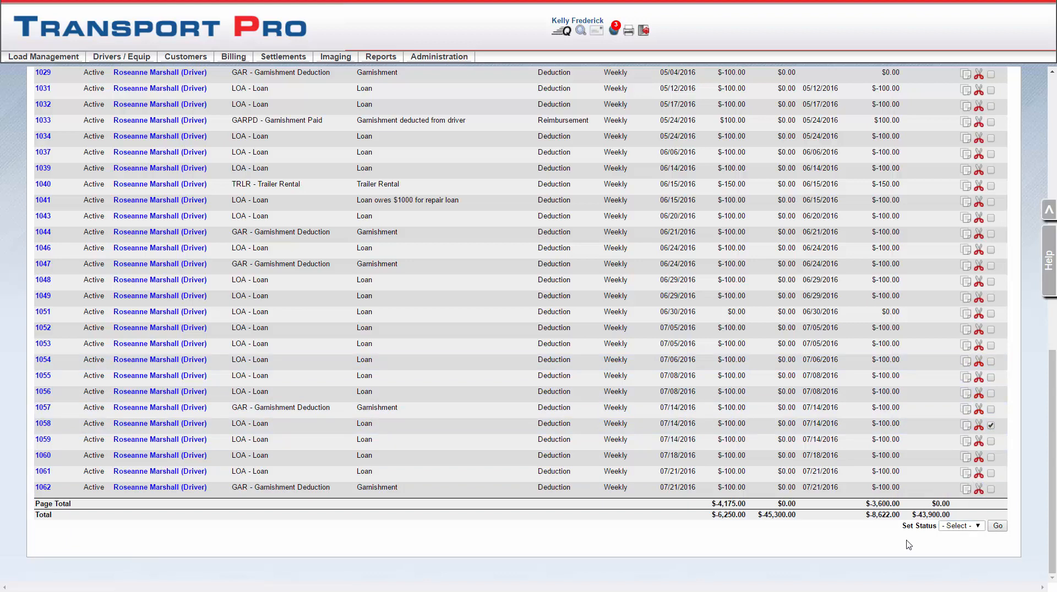
Step: Open an existing recurring settlement entry by its ID from the search results
scroll(41, 260, up, 5)
click(48, 279)
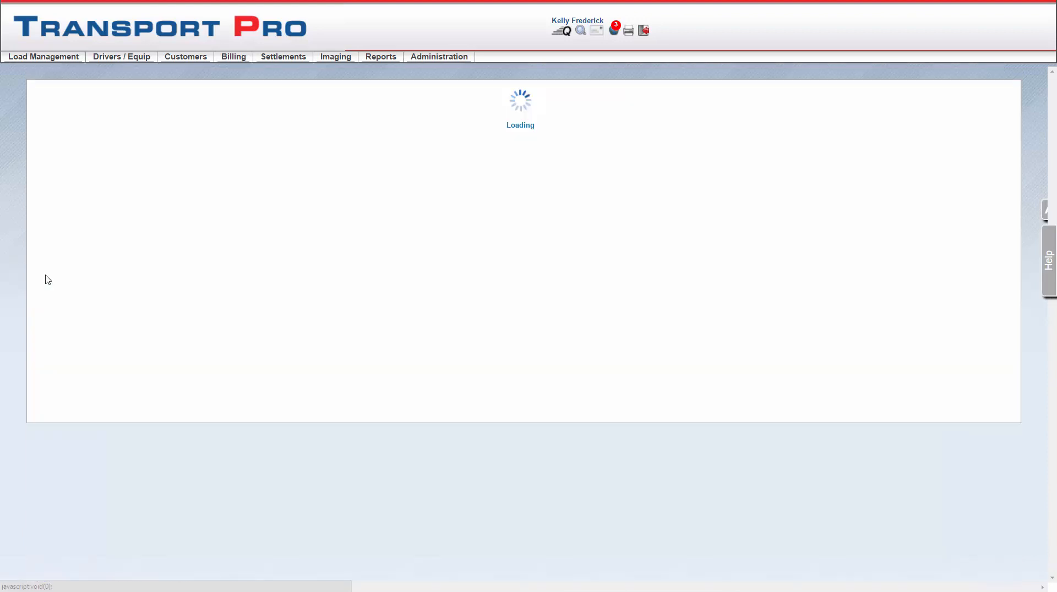